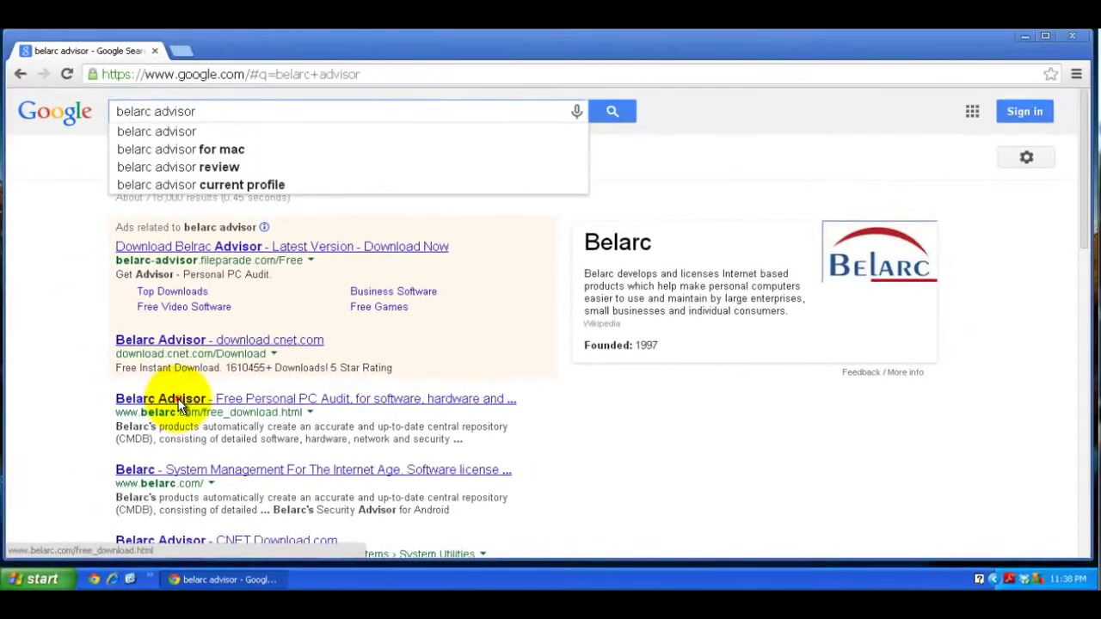
Open the 'Belarc Advisor - Free Personal PC Audit' result at belarc.com/free_download.html.
{"action": "left_click", "coordinate": [178, 401]}
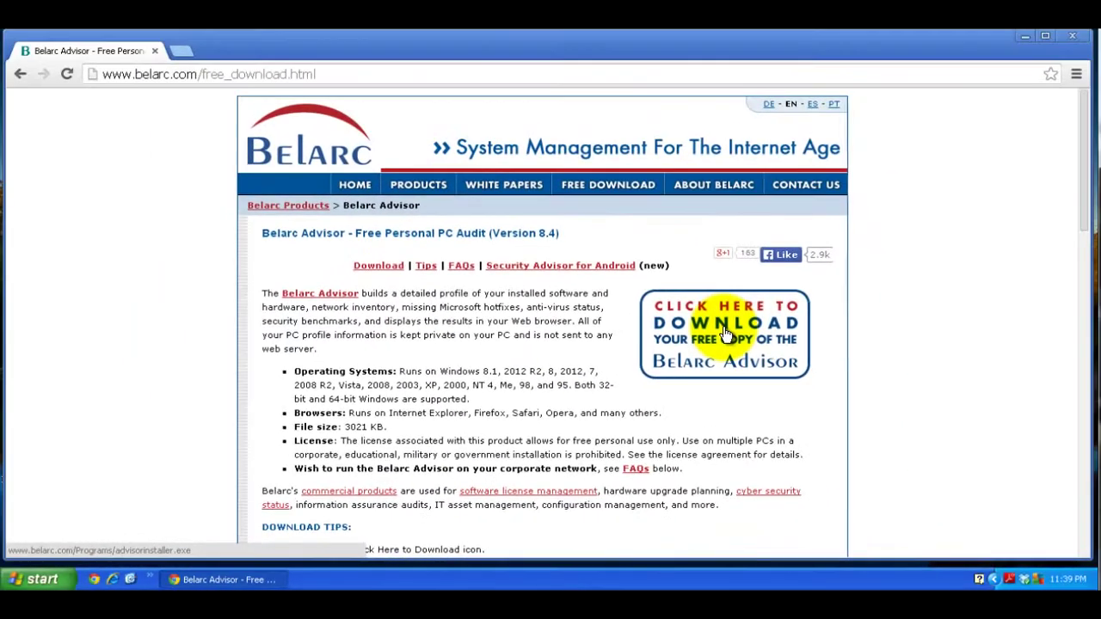
Download the free Belarc Advisor installer, advisorinstaller.exe (3.0 MB).
{"action": "left_click", "coordinate": [722, 340]}
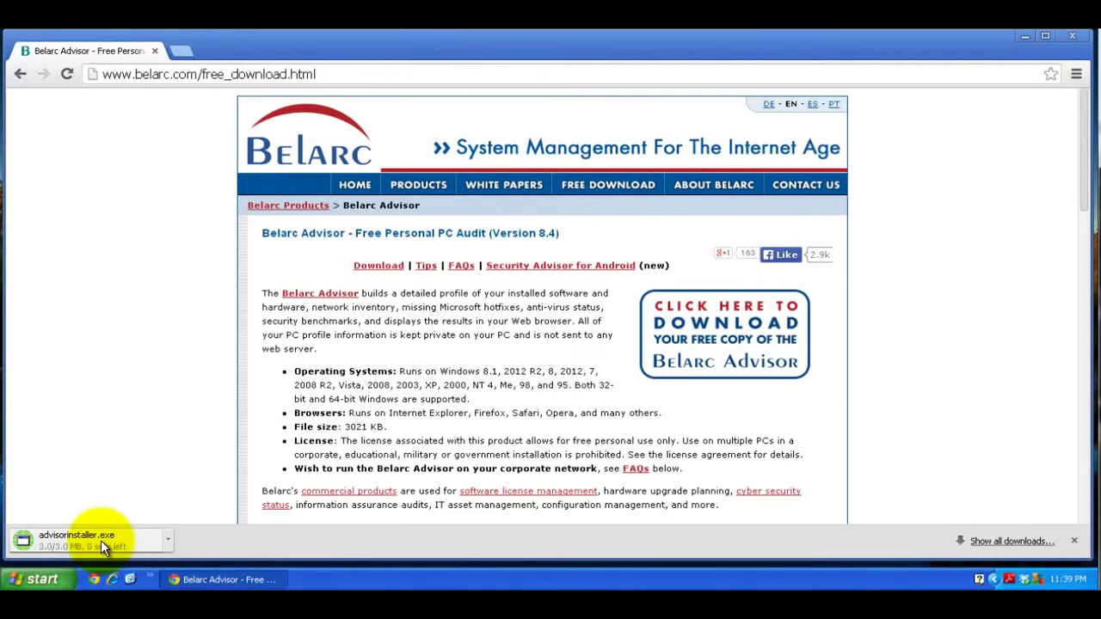
Run advisorinstaller.exe, dismiss the New! notice, accept the licence agreement and install Belarc Advisor.
{"action": "left_click", "coordinate": [100, 539]}
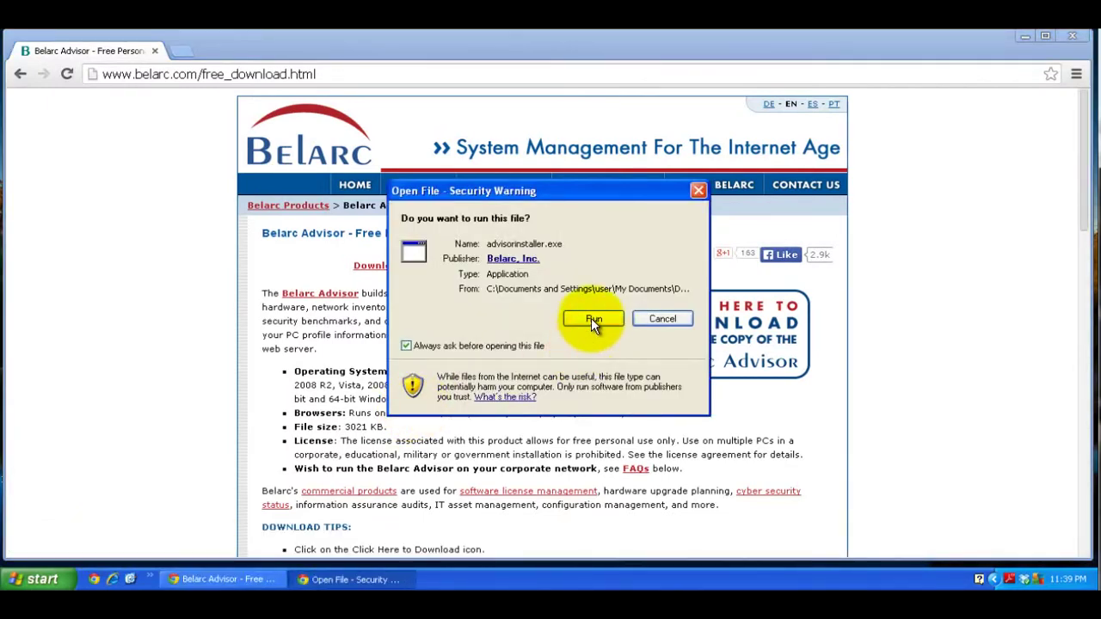
{"action": "left_click", "coordinate": [592, 319]}
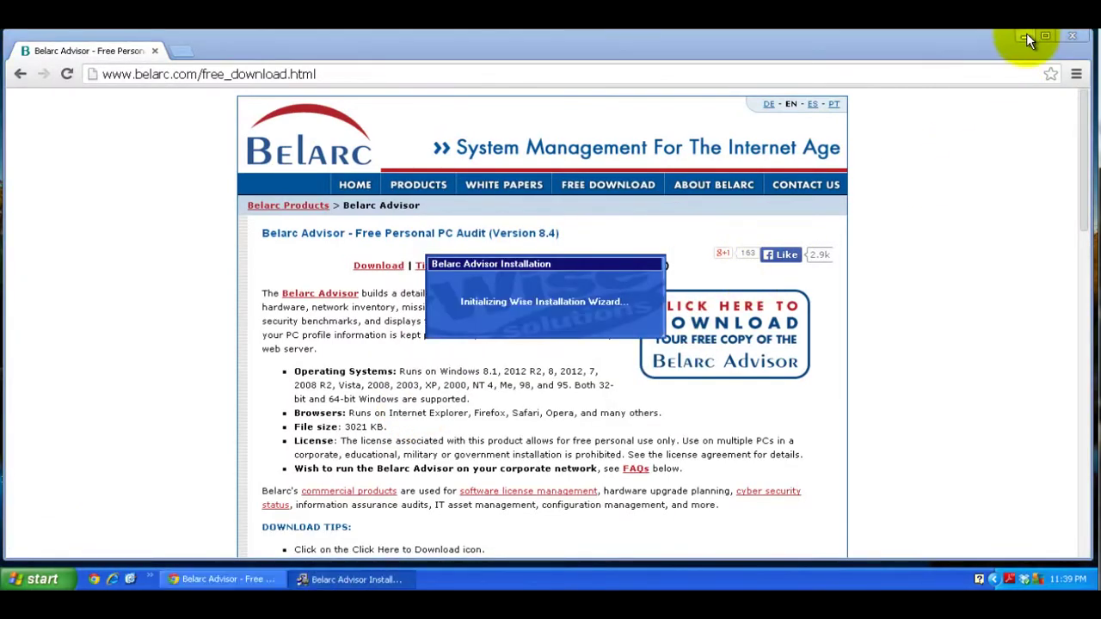
{"action": "left_click", "coordinate": [1026, 35]}
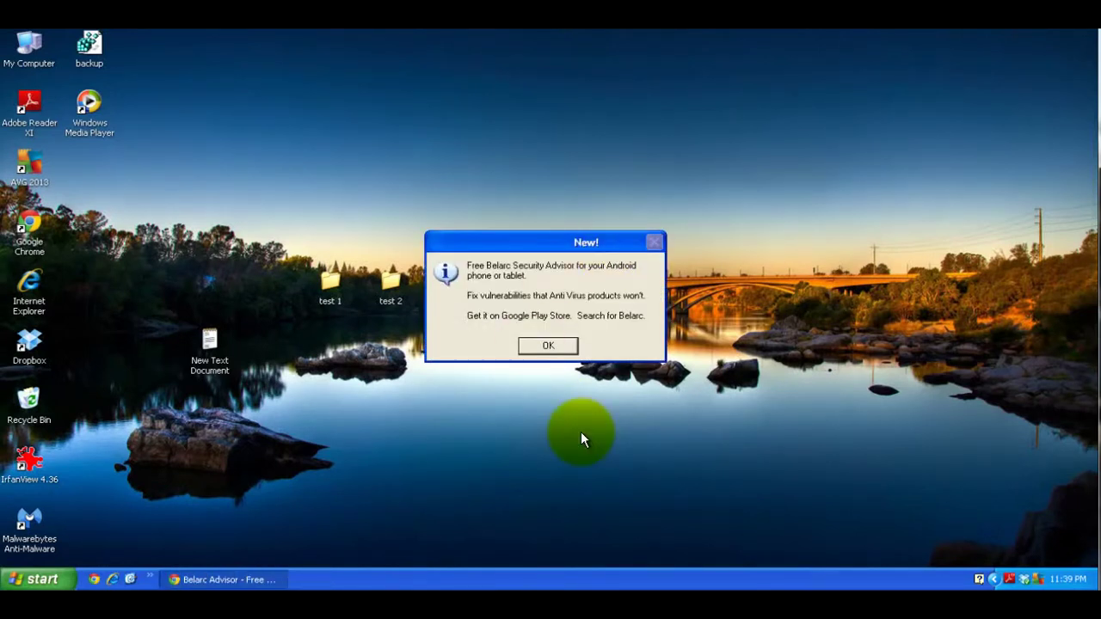
{"action": "left_click", "coordinate": [549, 348]}
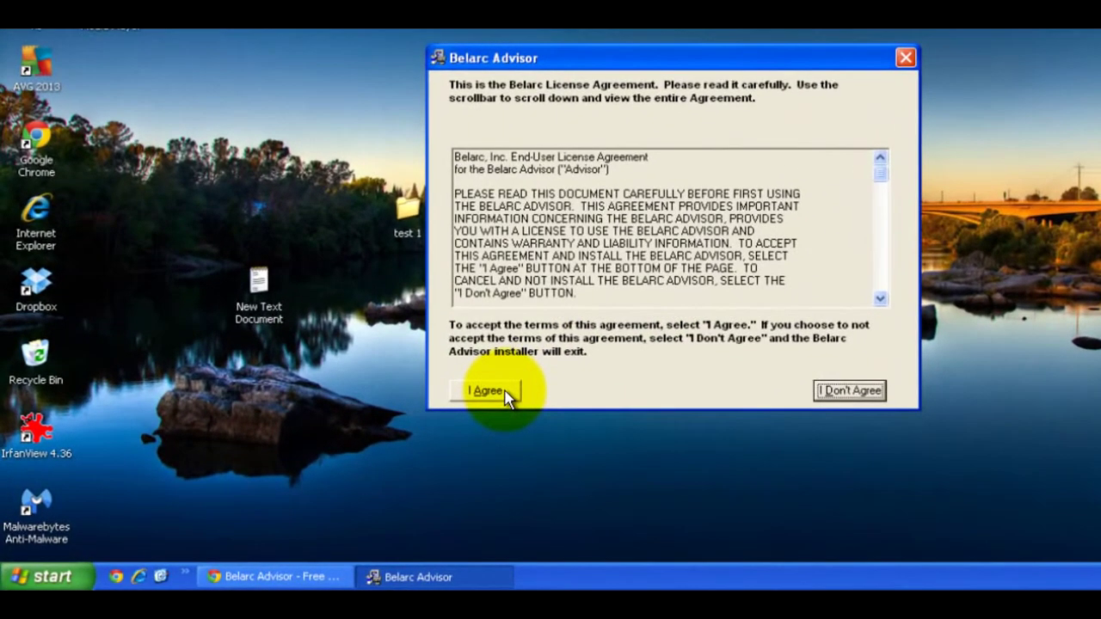
{"action": "left_click", "coordinate": [503, 393]}
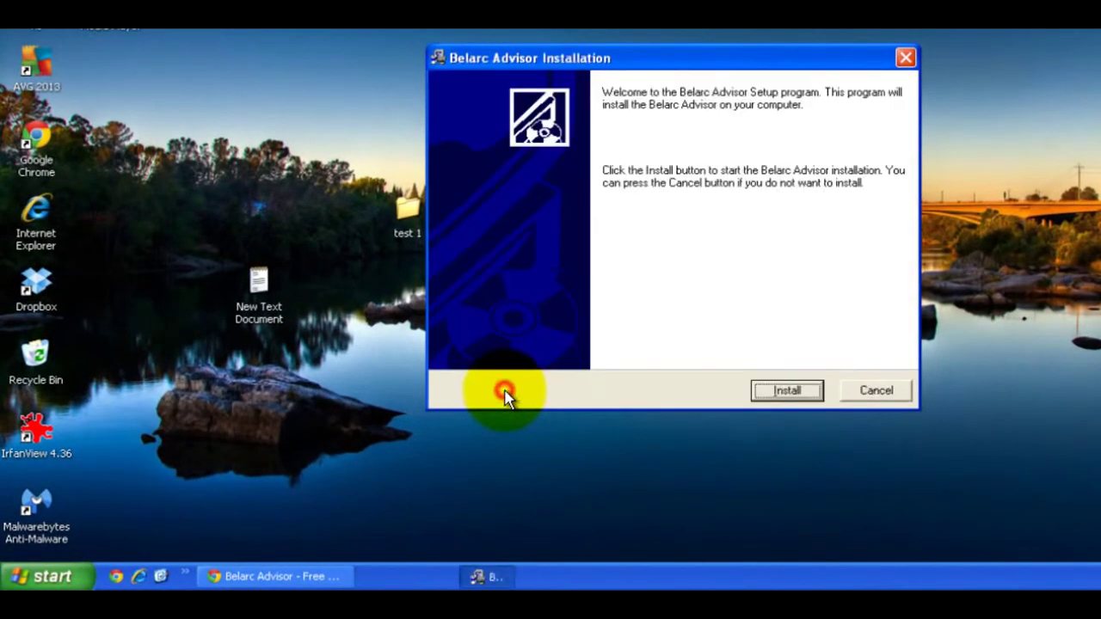
{"action": "left_click", "coordinate": [786, 391]}
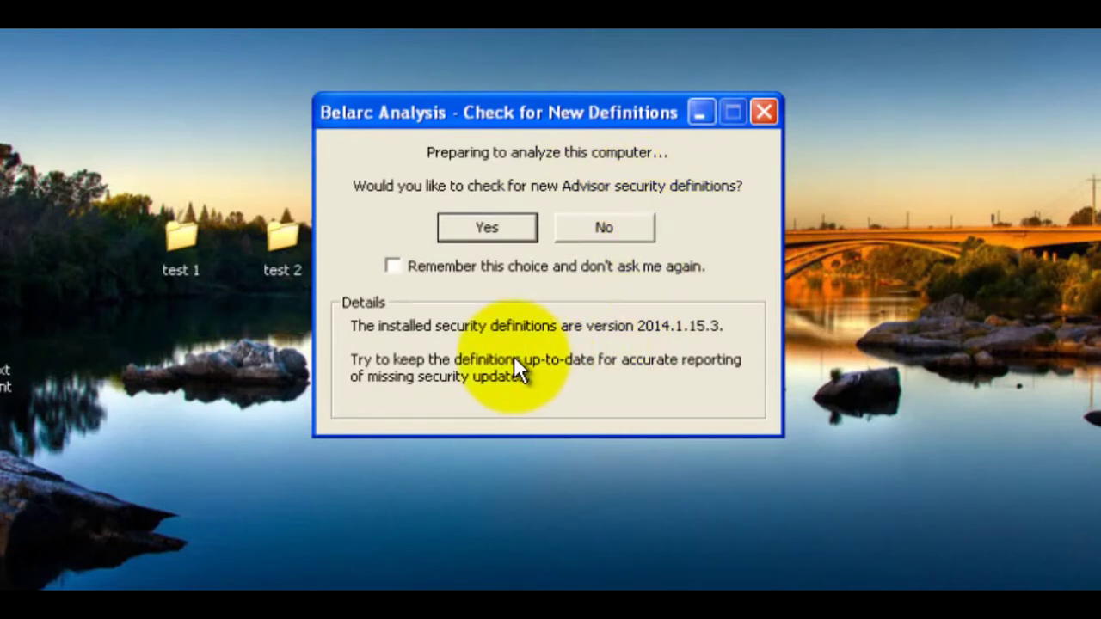
Decline the security definitions update so the analysis opens the Computer Profile in Internet Explorer.
{"action": "left_click", "coordinate": [625, 229]}
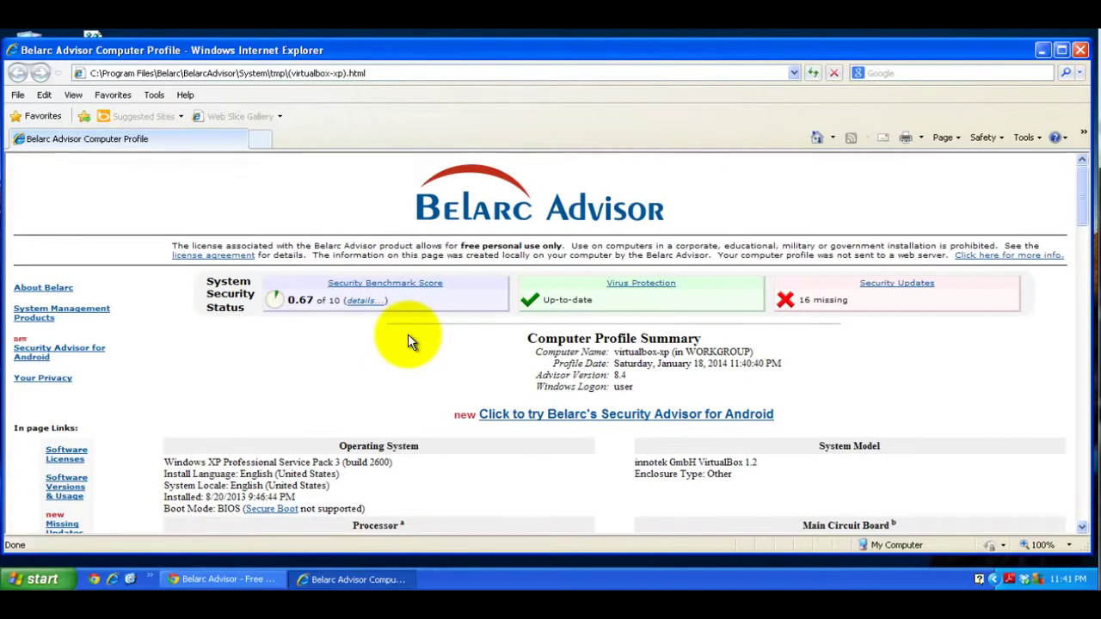
{"action": "scroll", "coordinate": [407, 335], "scroll_direction": "down", "scroll_amount": 3}
{"action": "scroll", "coordinate": [577, 368], "scroll_direction": "down", "scroll_amount": 1}
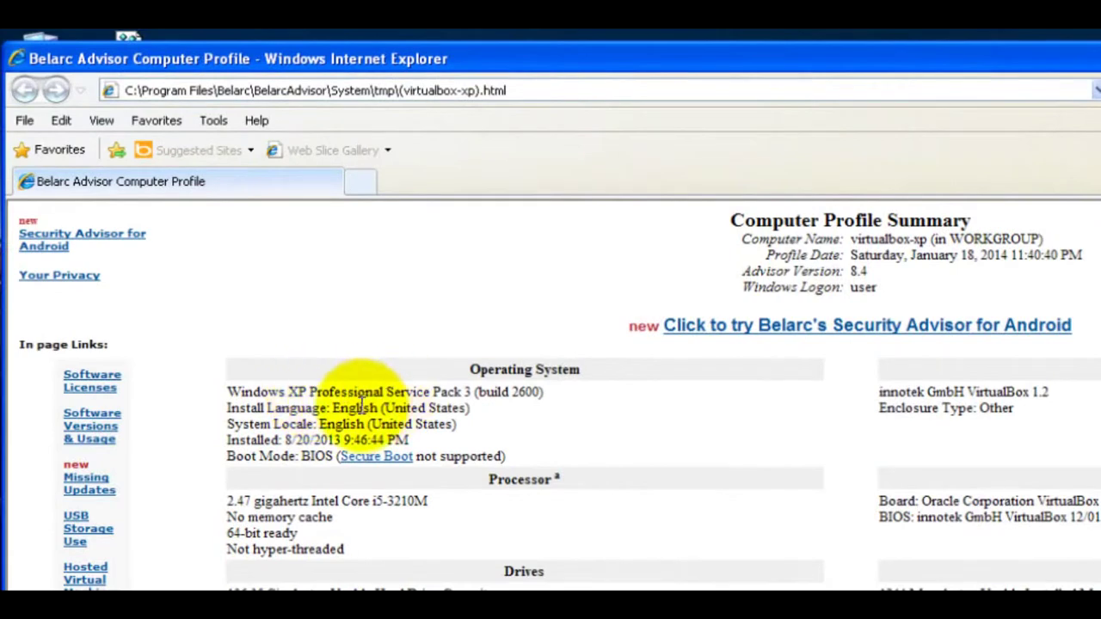
{"action": "scroll", "coordinate": [668, 532], "scroll_direction": "down", "scroll_amount": 1}
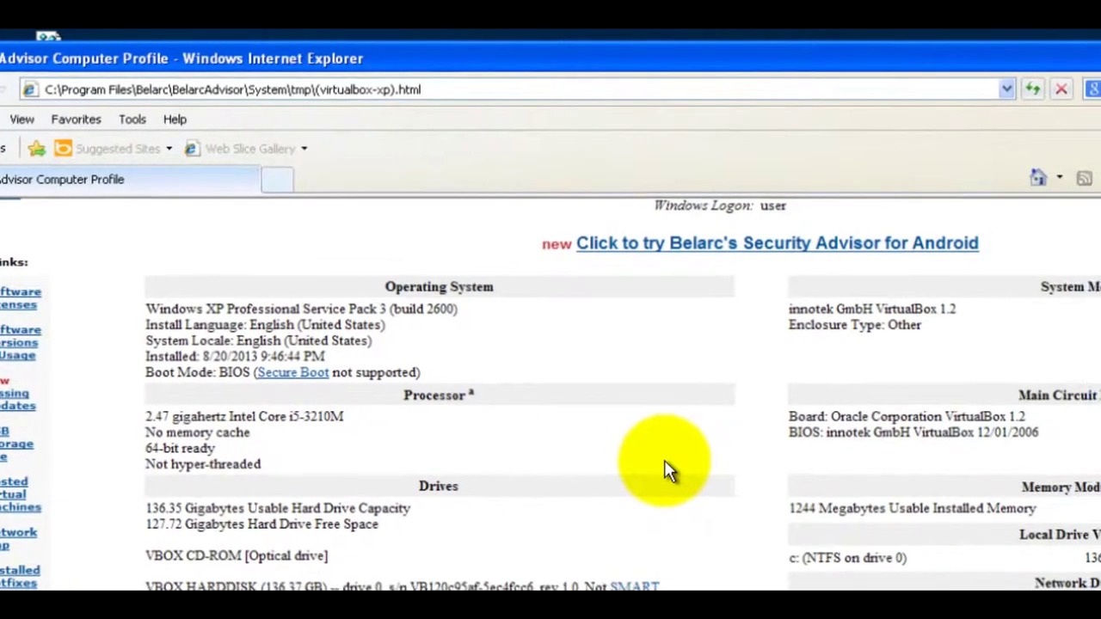
{"action": "scroll", "coordinate": [455, 426], "scroll_direction": "down", "scroll_amount": 1}
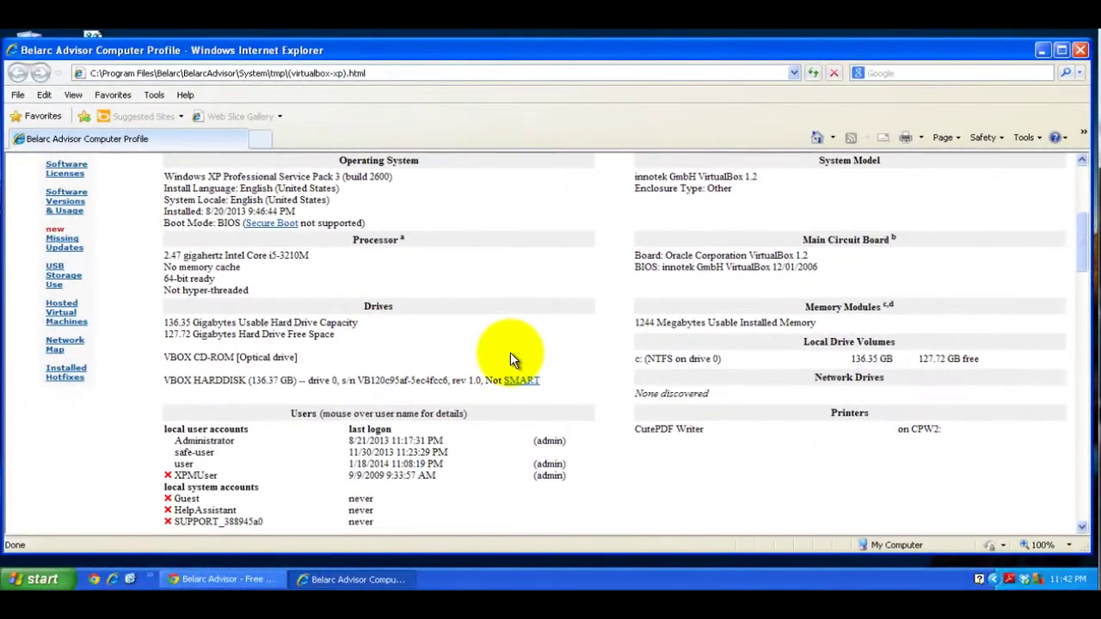
{"action": "scroll", "coordinate": [335, 456], "scroll_direction": "down", "scroll_amount": 2}
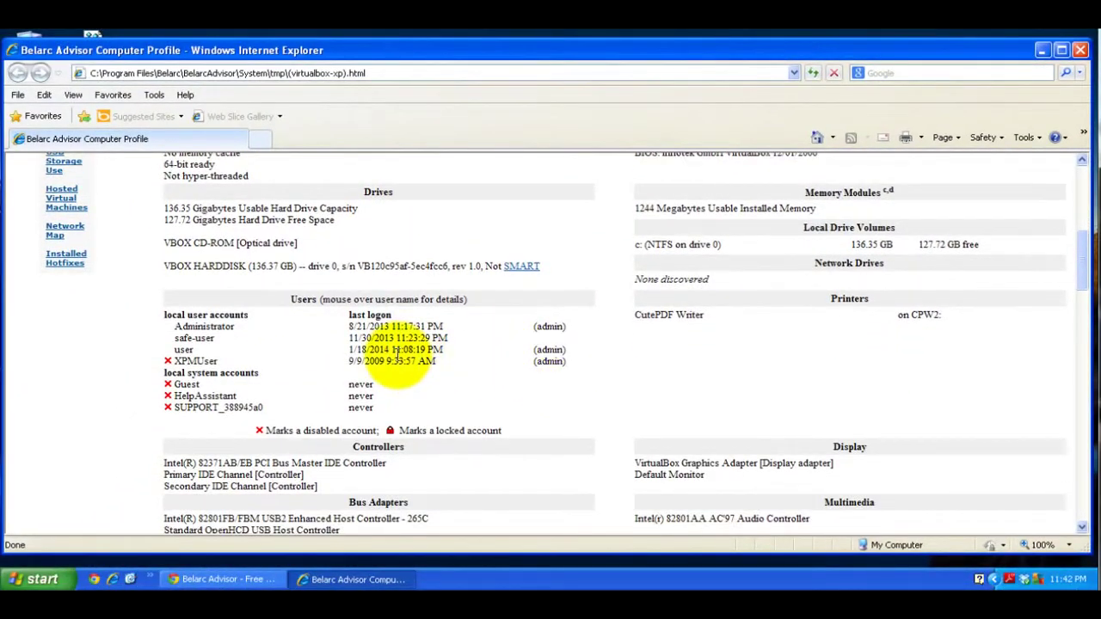
{"action": "scroll", "coordinate": [467, 356], "scroll_direction": "down", "scroll_amount": 2}
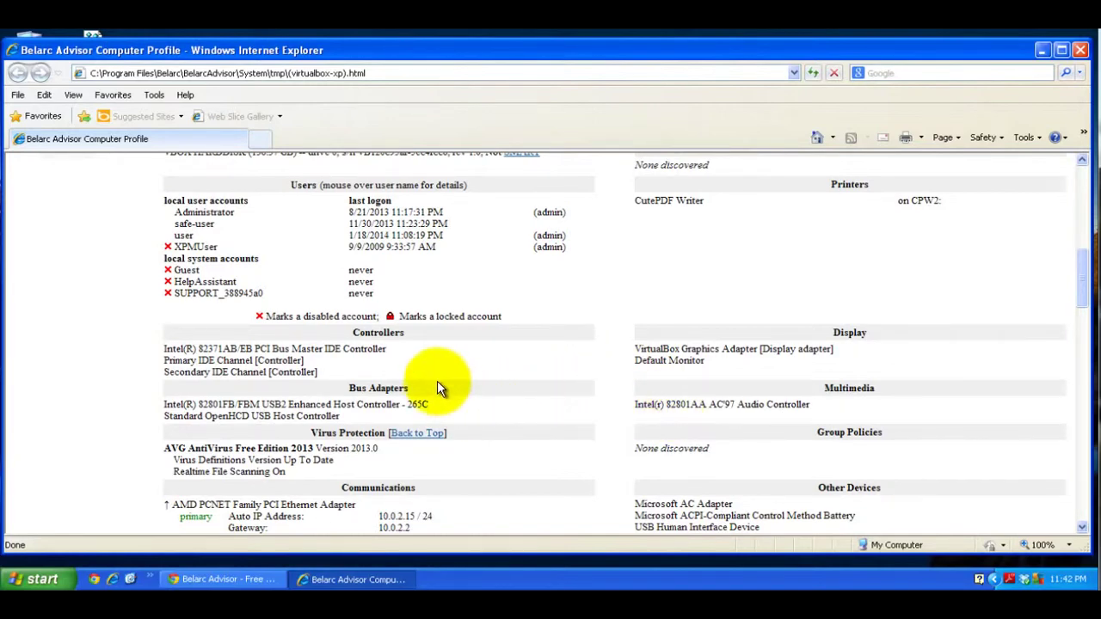
{"action": "scroll", "coordinate": [465, 374], "scroll_direction": "down", "scroll_amount": 3}
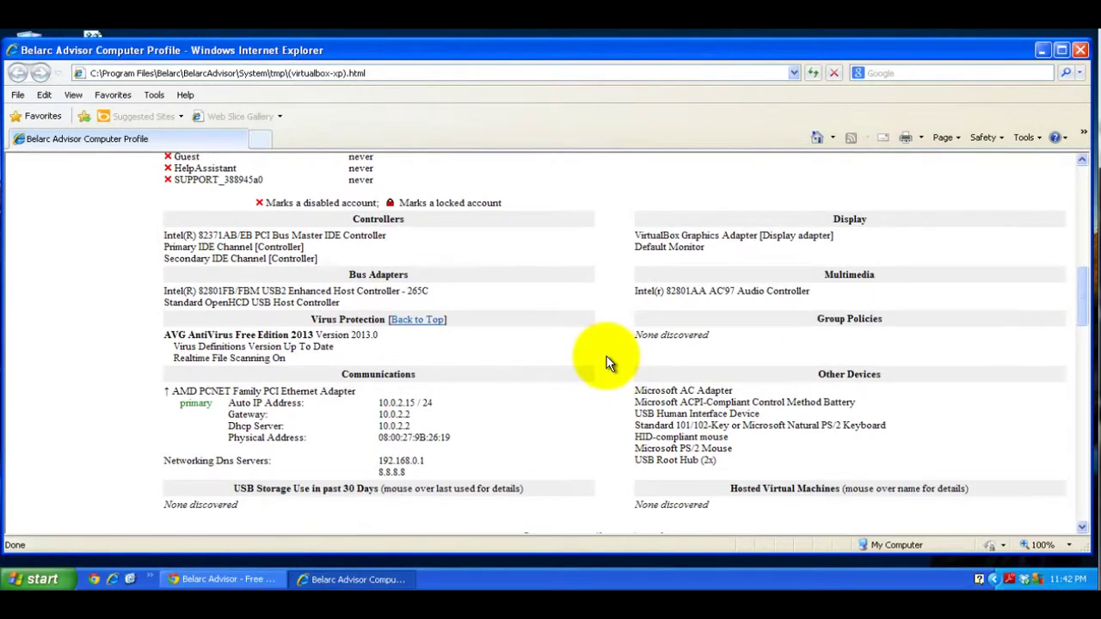
{"action": "scroll", "coordinate": [607, 356], "scroll_direction": "down", "scroll_amount": 4}
{"action": "scroll", "coordinate": [602, 340], "scroll_direction": "down", "scroll_amount": 1}
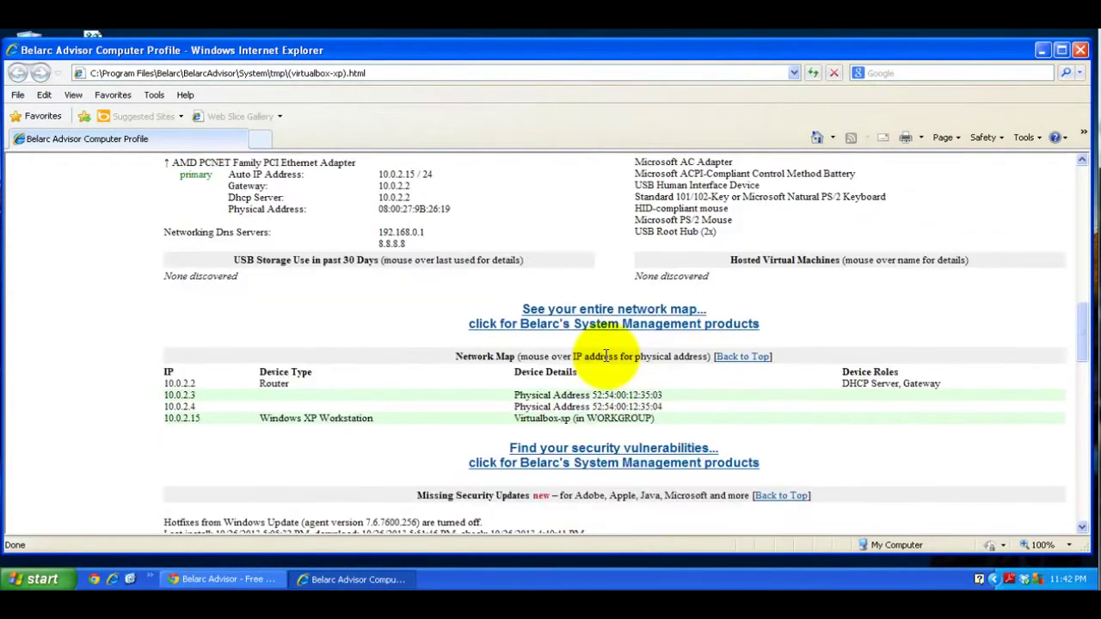
{"action": "scroll", "coordinate": [533, 349], "scroll_direction": "down", "scroll_amount": 1}
{"action": "scroll", "coordinate": [482, 323], "scroll_direction": "down", "scroll_amount": 3}
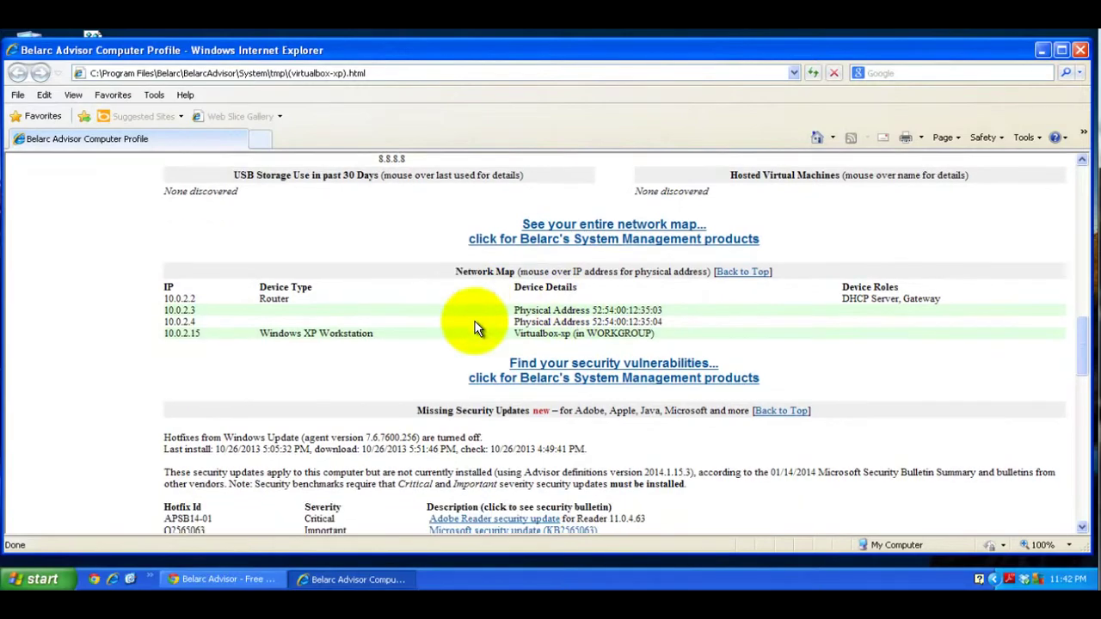
{"action": "scroll", "coordinate": [413, 335], "scroll_direction": "down", "scroll_amount": 2}
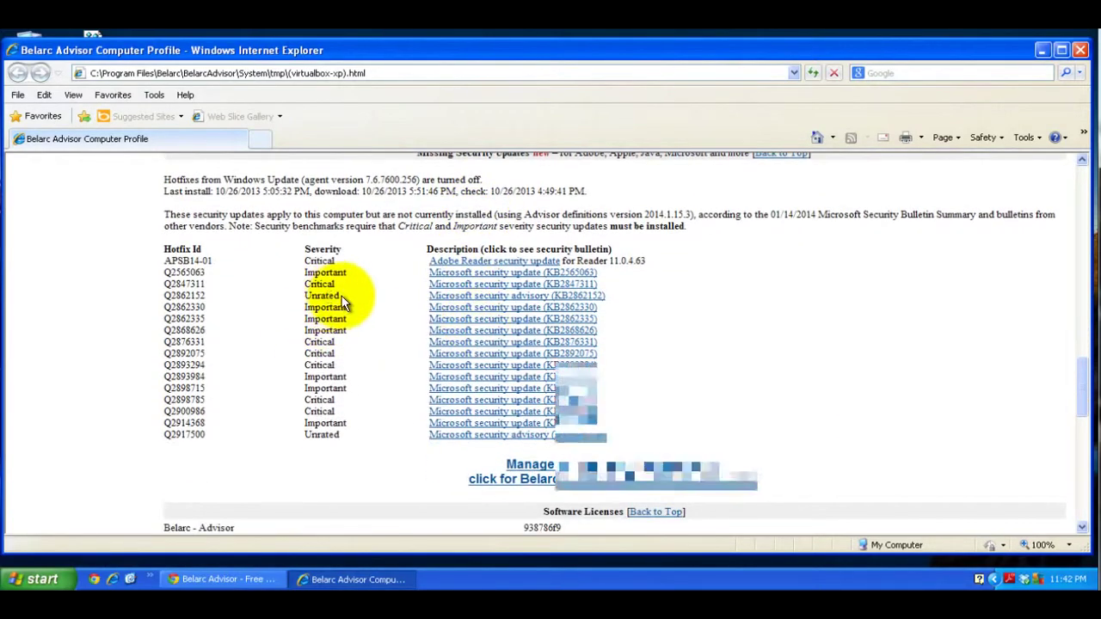
{"action": "scroll", "coordinate": [342, 296], "scroll_direction": "down", "scroll_amount": 3}
{"action": "scroll", "coordinate": [379, 323], "scroll_direction": "down", "scroll_amount": 10}
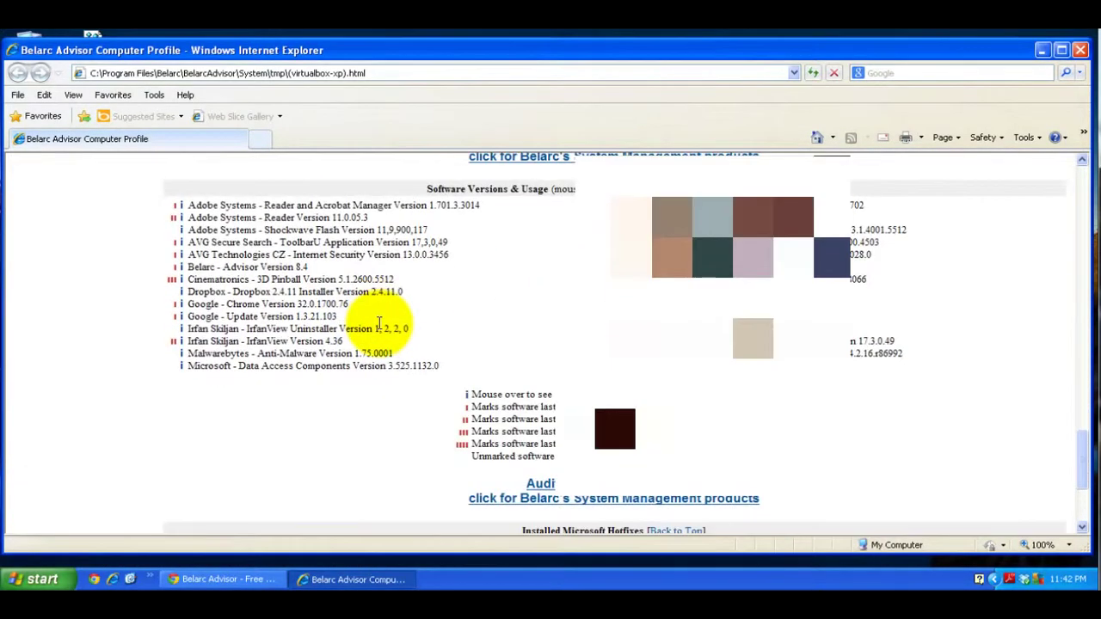
{"action": "scroll", "coordinate": [379, 322], "scroll_direction": "up", "scroll_amount": 5}
{"action": "scroll", "coordinate": [380, 323], "scroll_direction": "up", "scroll_amount": 15}
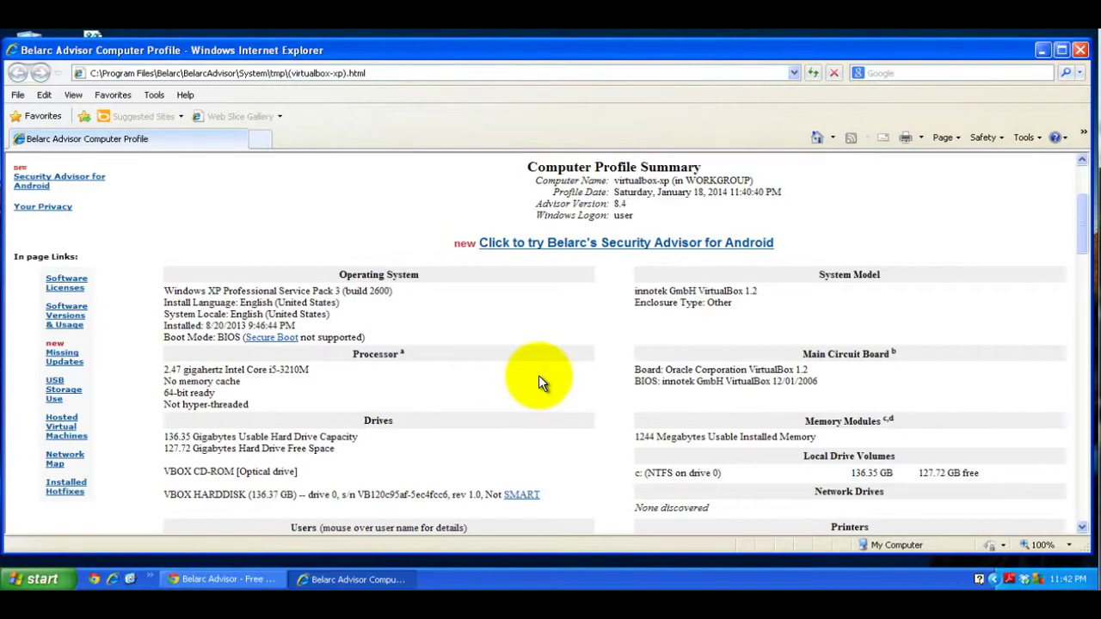
{"action": "scroll", "coordinate": [538, 375], "scroll_direction": "down", "scroll_amount": 4}
{"action": "scroll", "coordinate": [538, 375], "scroll_direction": "up", "scroll_amount": 6}
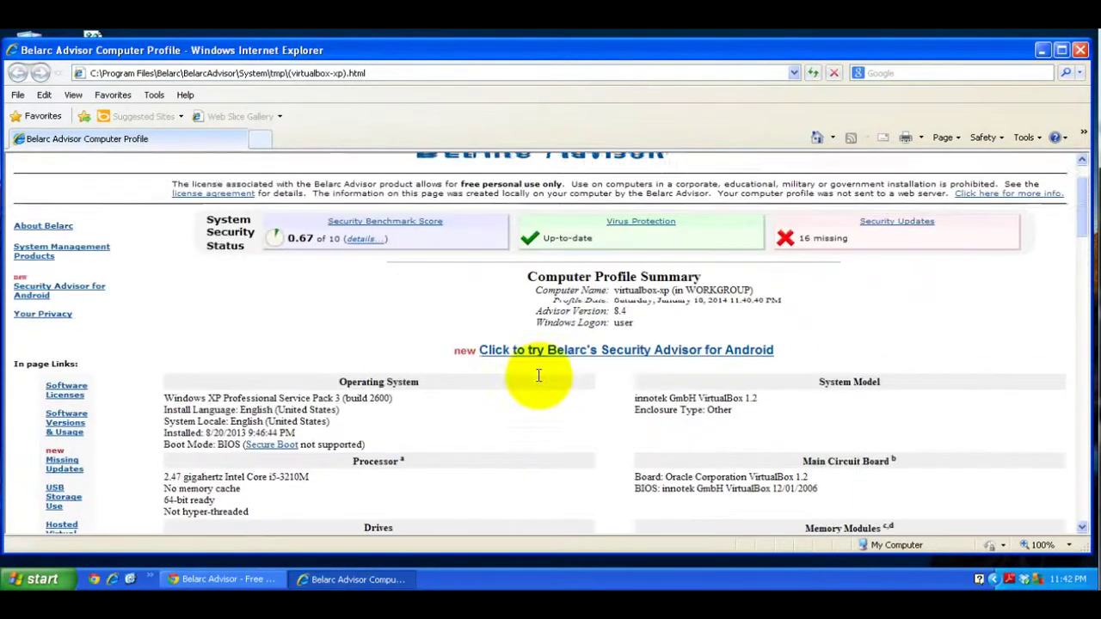
{"action": "scroll", "coordinate": [539, 375], "scroll_direction": "up", "scroll_amount": 1}
{"action": "scroll", "coordinate": [538, 375], "scroll_direction": "down", "scroll_amount": 6}
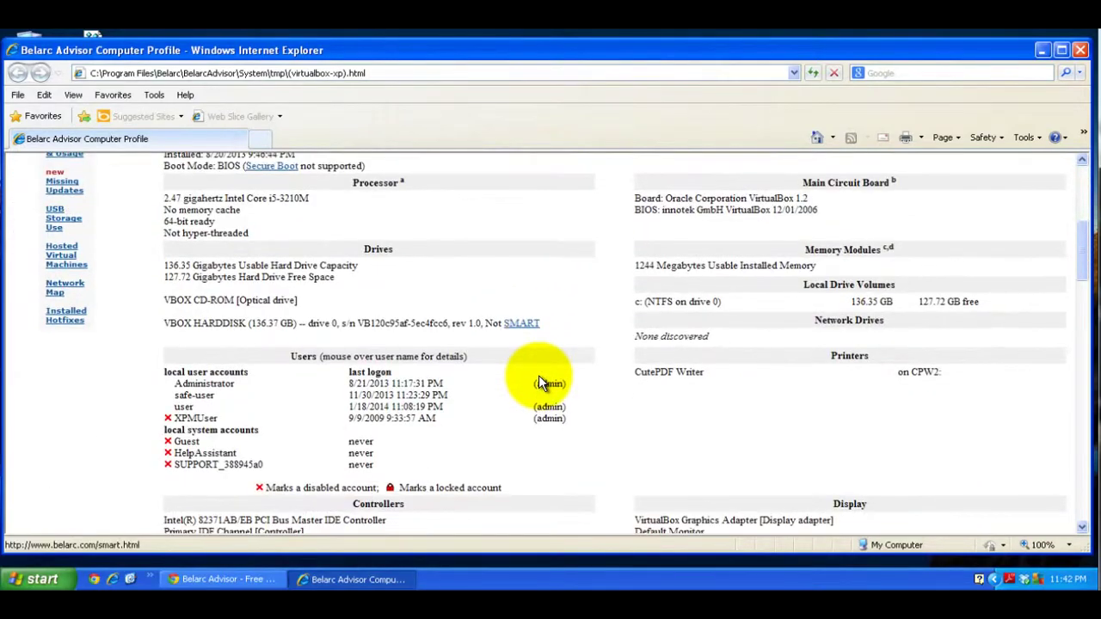
{"action": "scroll", "coordinate": [560, 416], "scroll_direction": "down", "scroll_amount": 1}
{"action": "scroll", "coordinate": [560, 416], "scroll_direction": "down", "scroll_amount": 5}
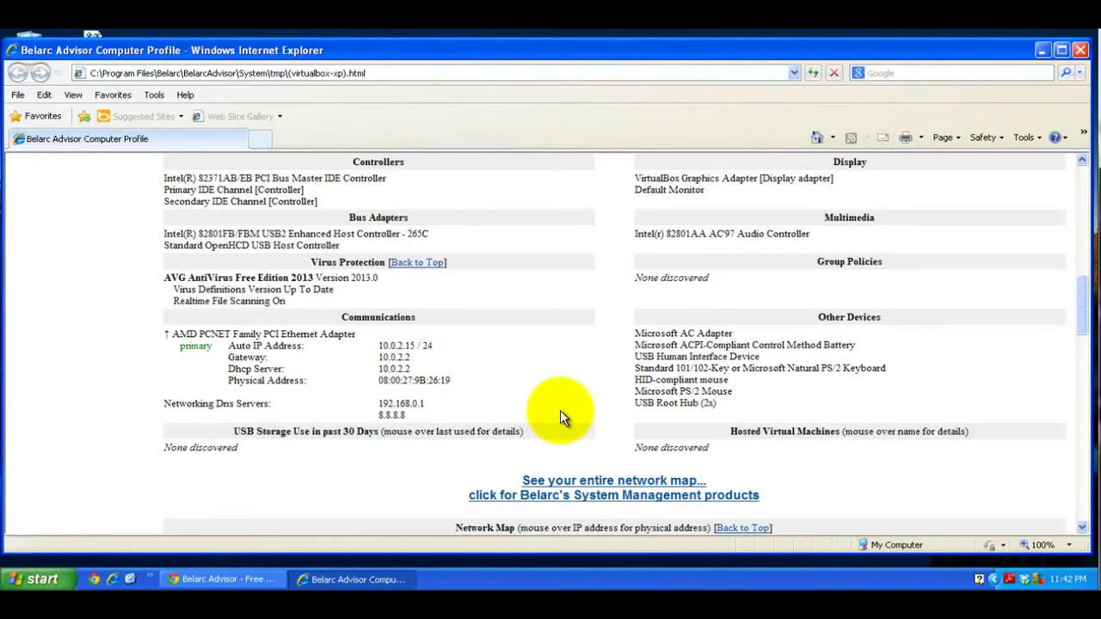
{"action": "scroll", "coordinate": [559, 412], "scroll_direction": "up", "scroll_amount": 10}
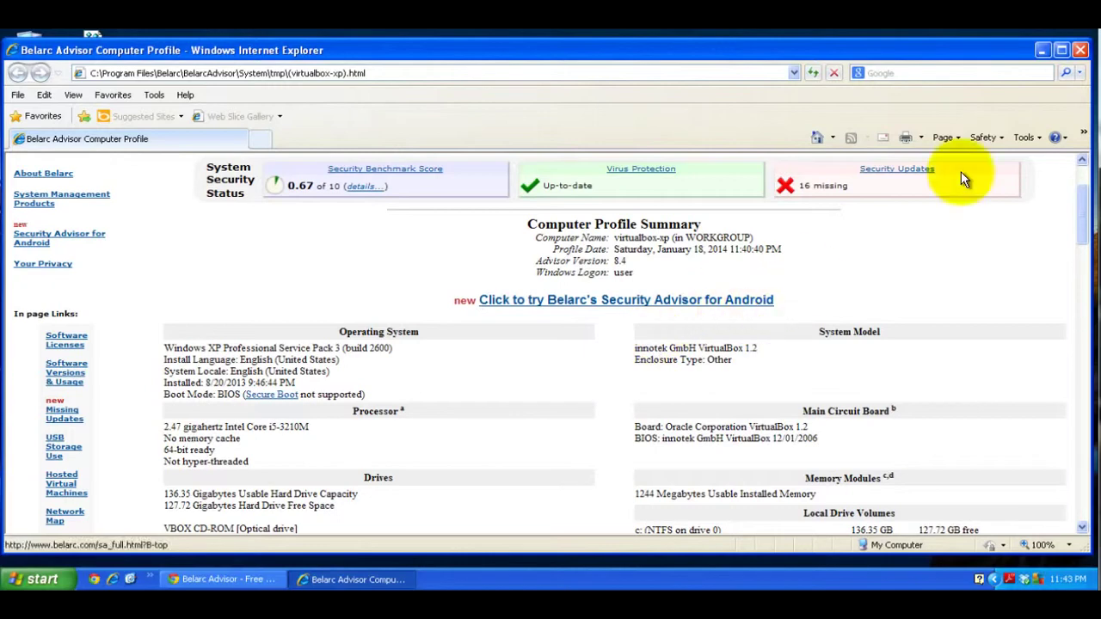
Minimize the Internet Explorer profile report window to show the Windows XP desktop.
{"action": "left_click", "coordinate": [1038, 52]}
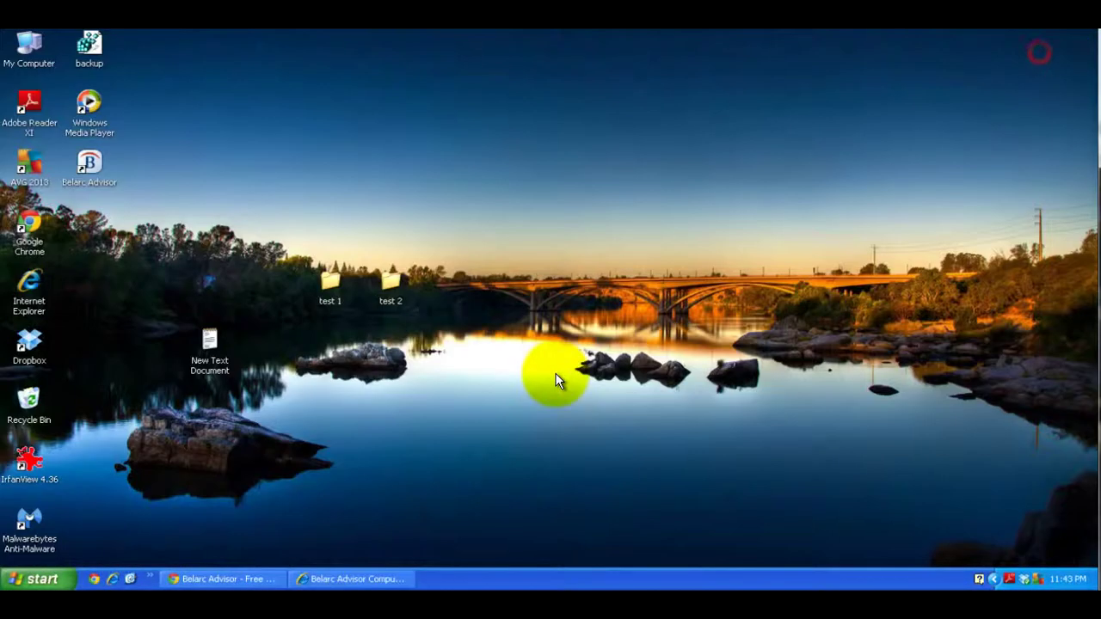